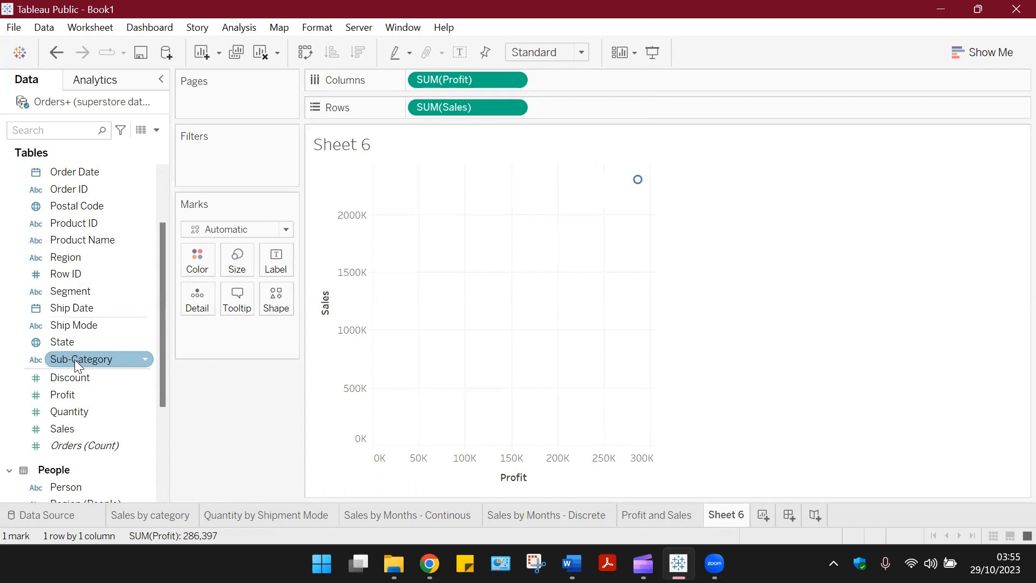
- Try Sub-Category as the detail level of the Profit and Sales scatter plot and remove it again
mouse_move(637, 181)
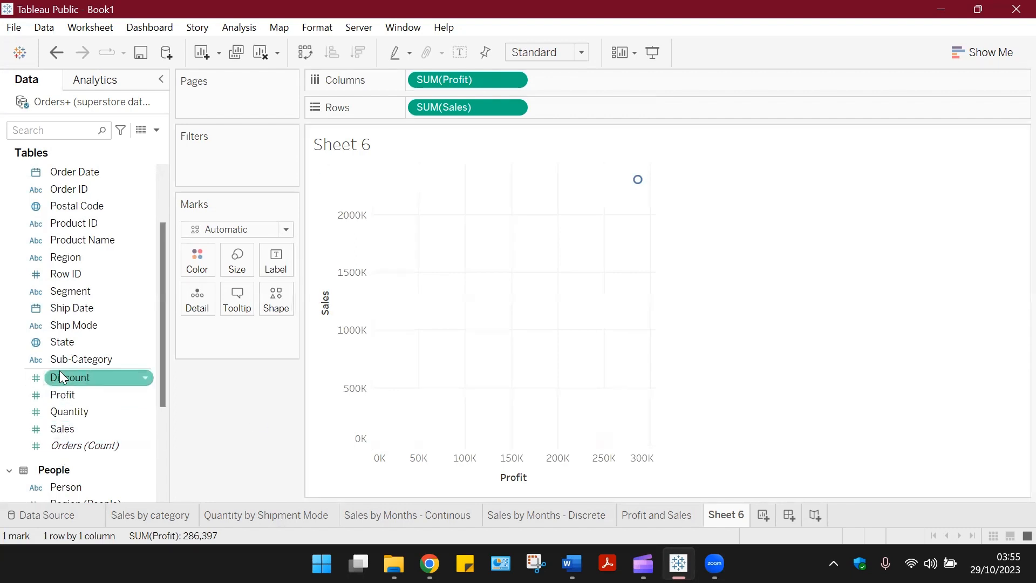
left_click_drag(67, 361, 192, 302)
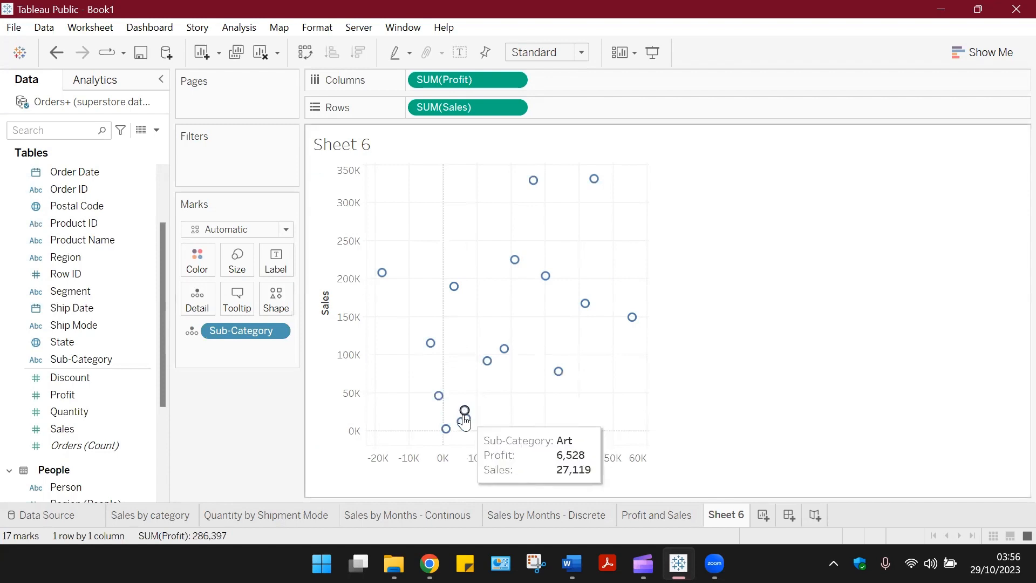
mouse_move(465, 420)
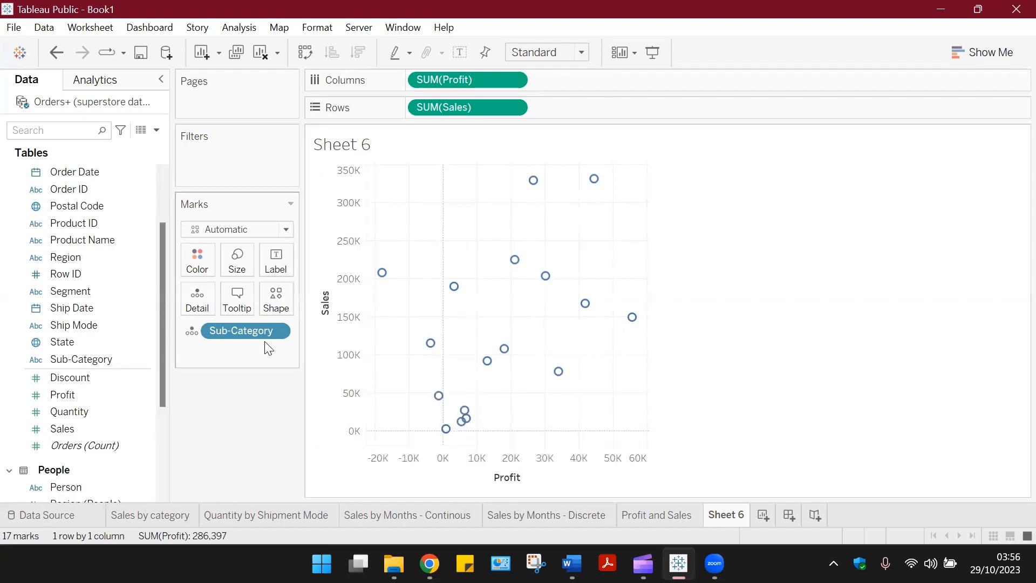
left_click(275, 331)
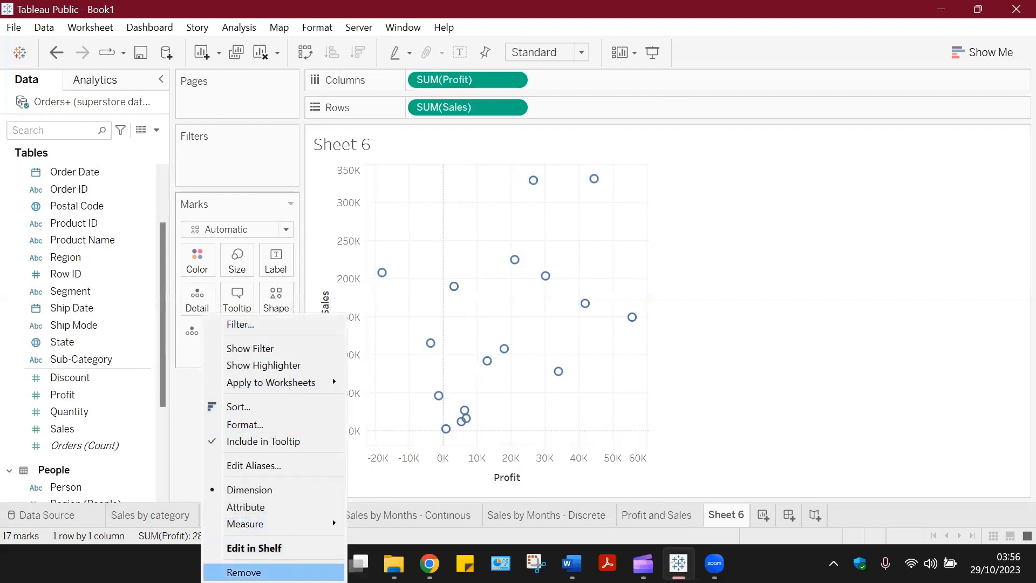
left_click(244, 572)
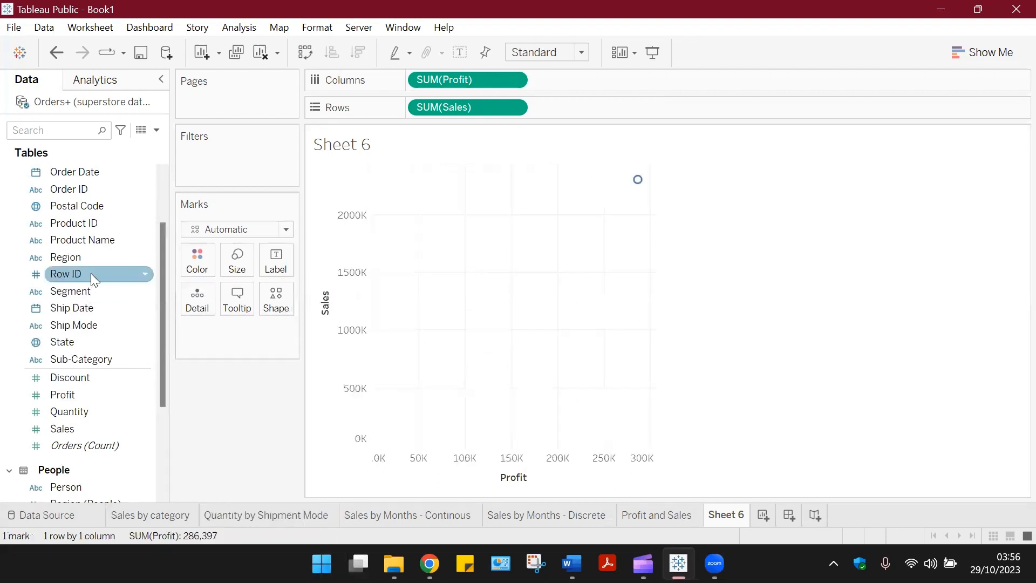
- Break the scatter plot down by Product Name as detail and color the marks by Category
scroll(88, 263, "up", 3)
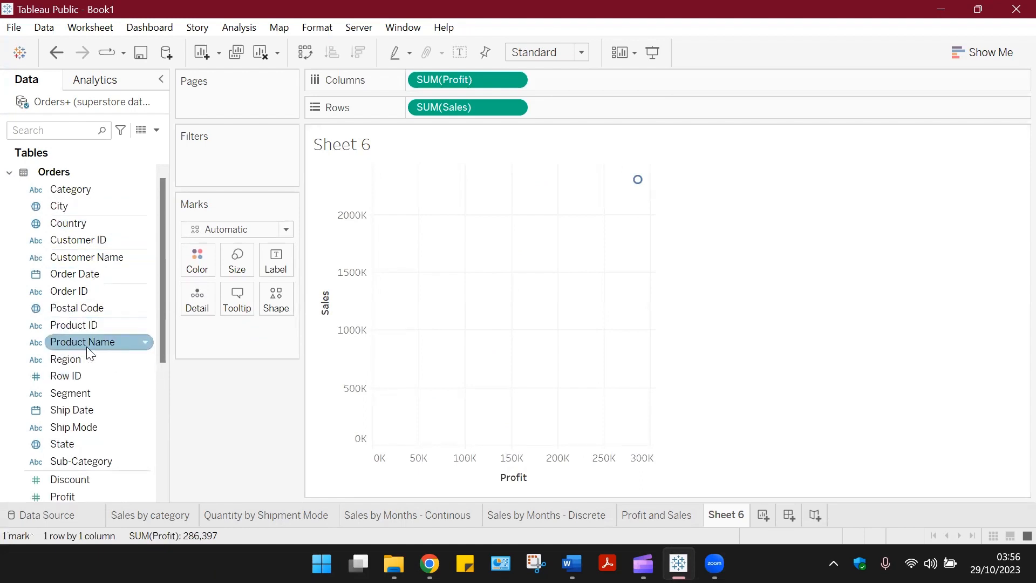
left_click_drag(76, 341, 203, 309)
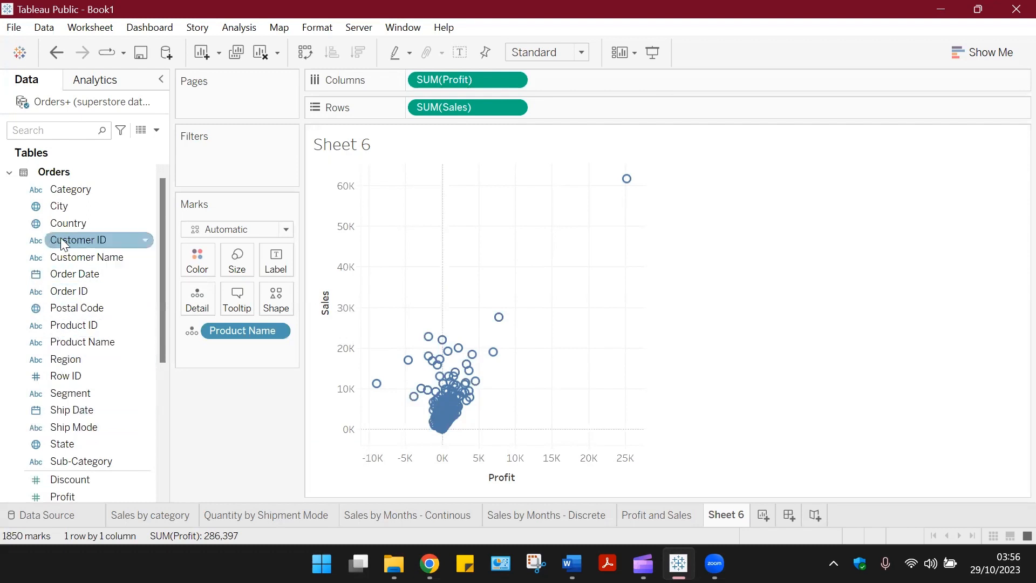
left_click_drag(77, 191, 200, 264)
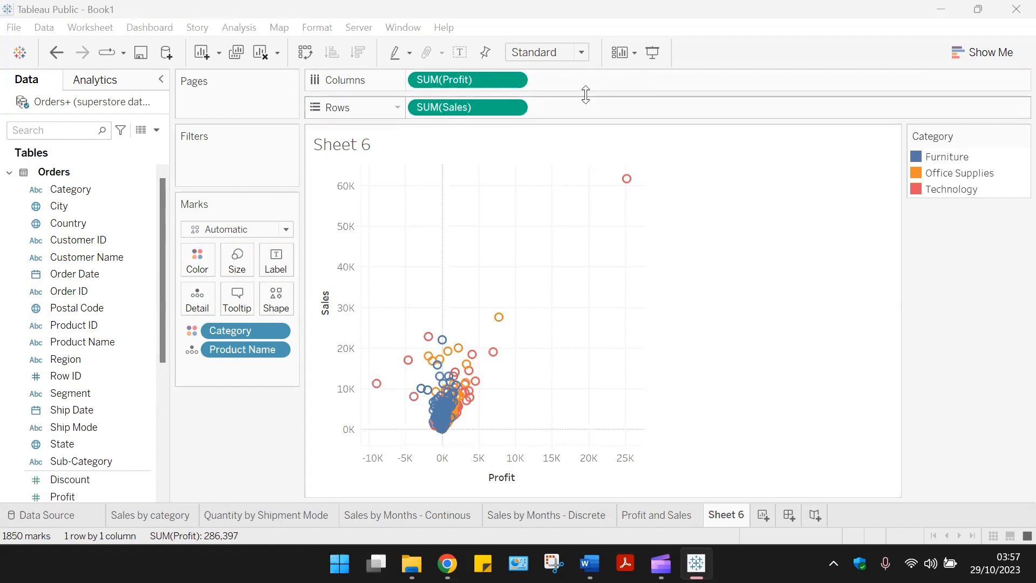
- Set the view to Fit Width and hide the Category color legend
left_click(582, 55)
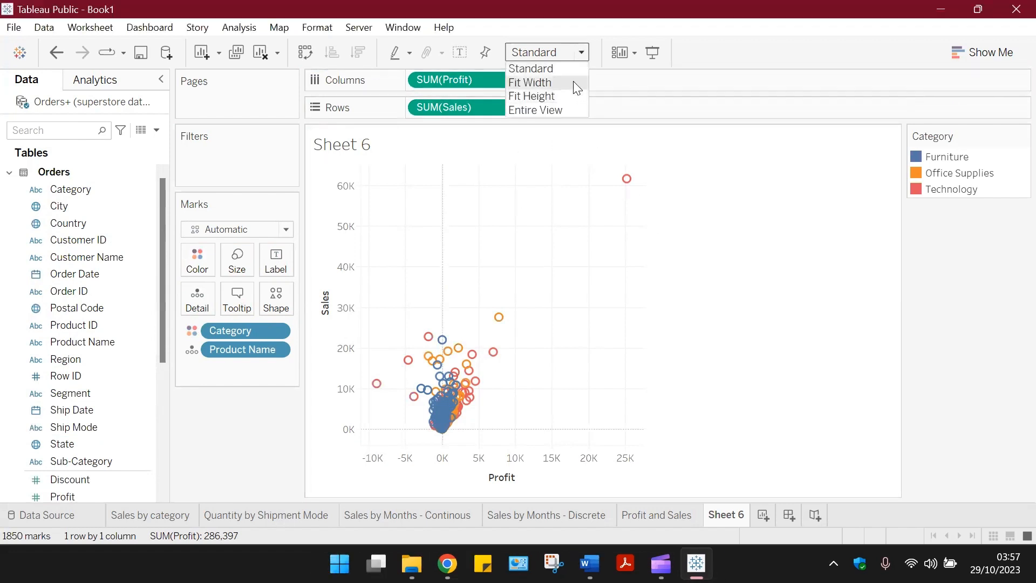
left_click(609, 118)
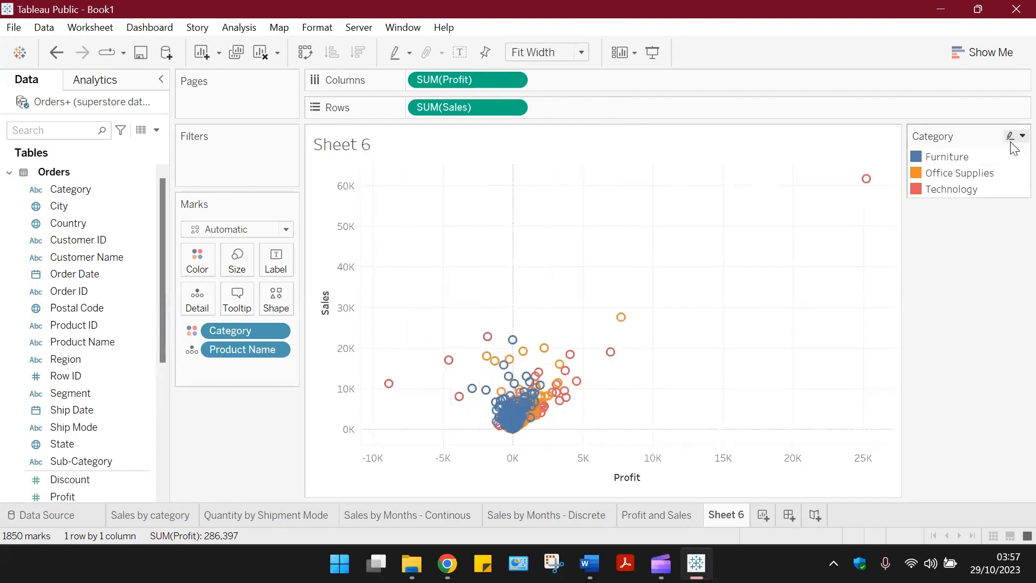
left_click(1021, 136)
left_click(934, 270)
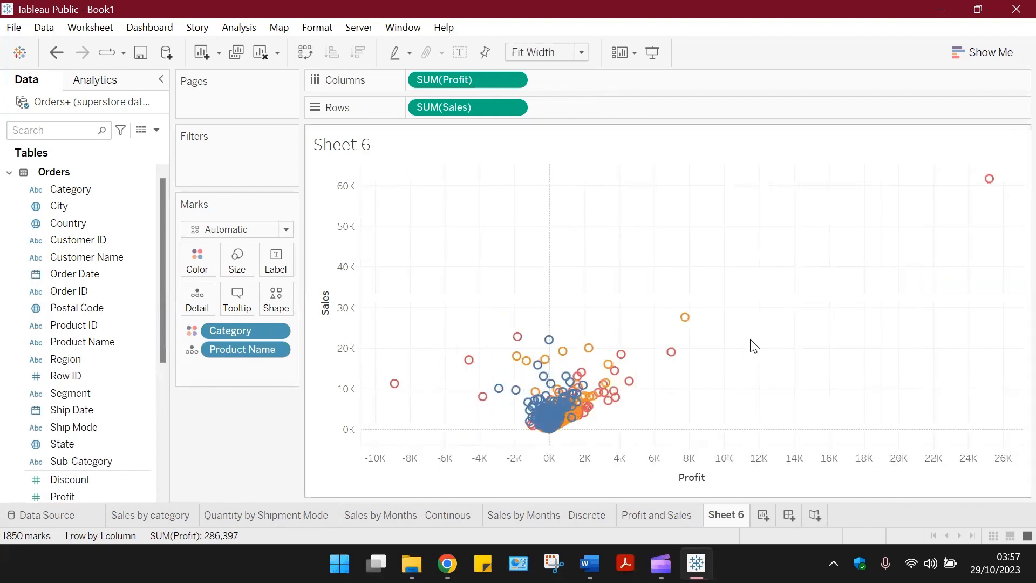
- Show trend lines for the product categories on the Profit and Sales scatter plot
left_click(102, 81)
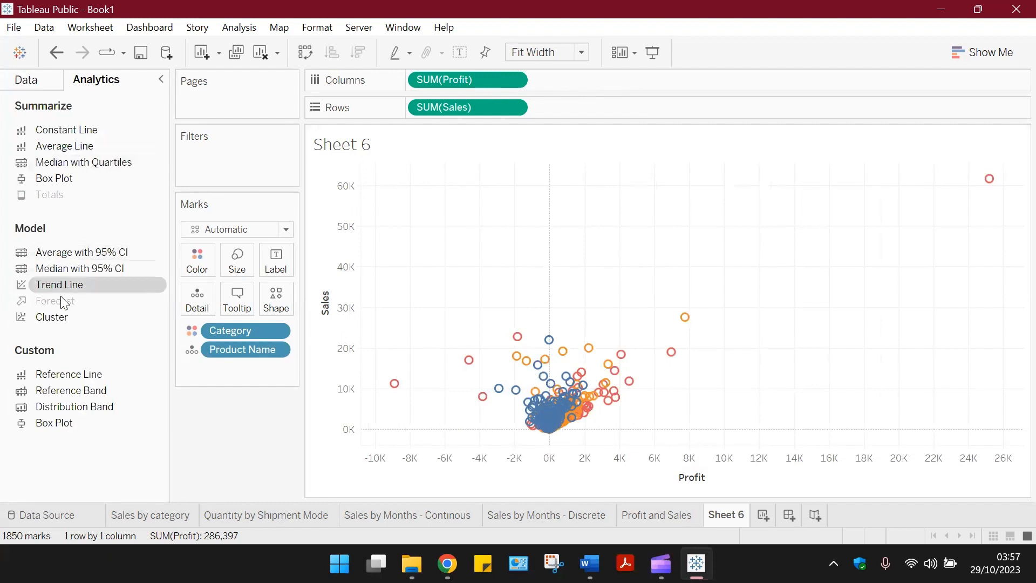
left_click_drag(63, 292, 773, 278)
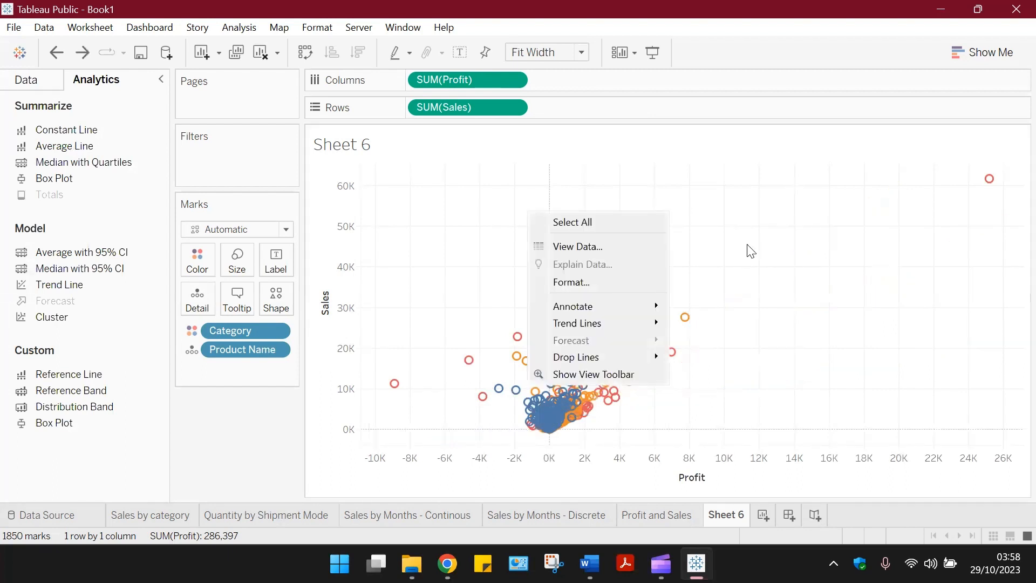
right_click(747, 245)
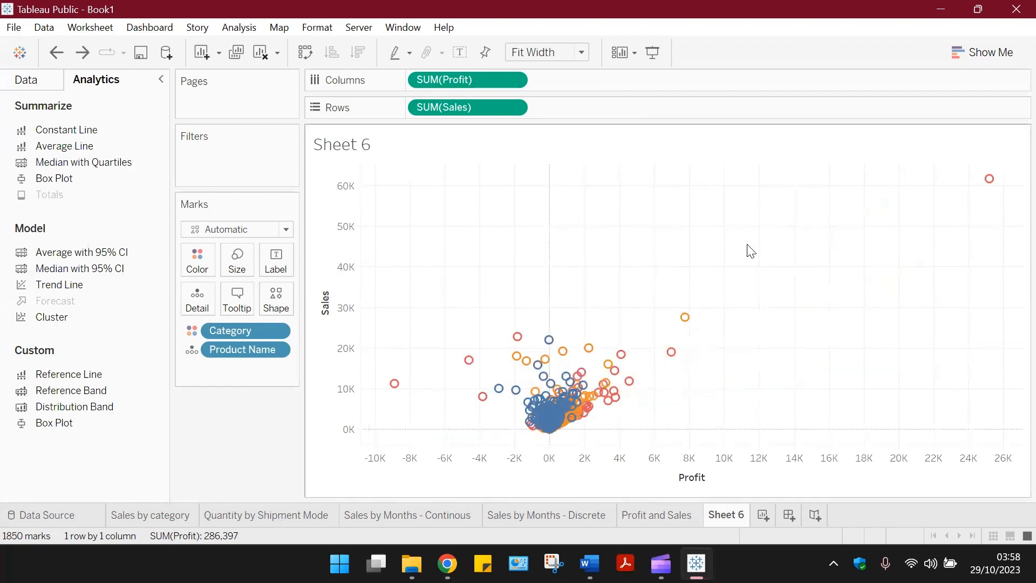
right_click(660, 234)
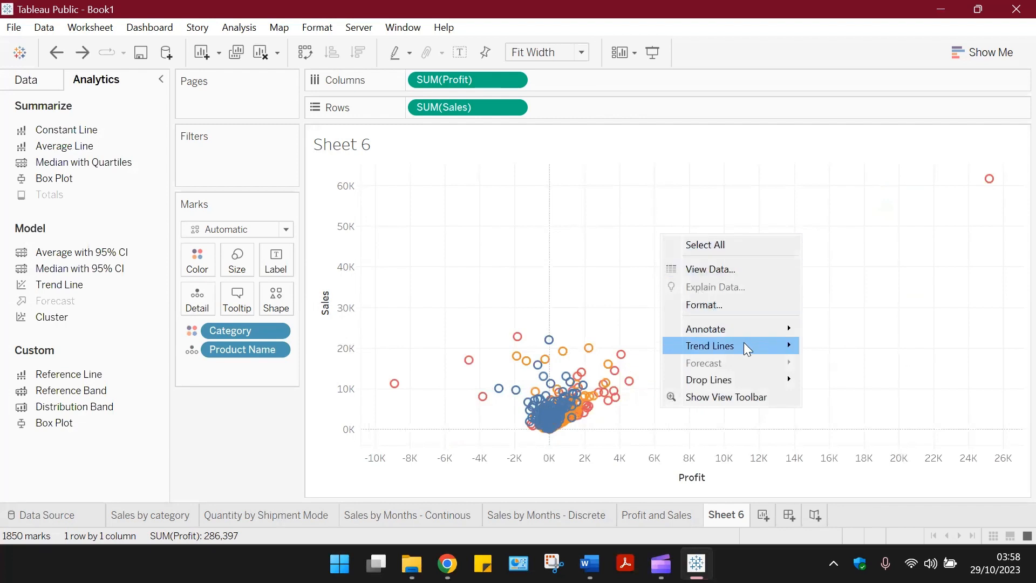
mouse_move(748, 348)
left_click(841, 345)
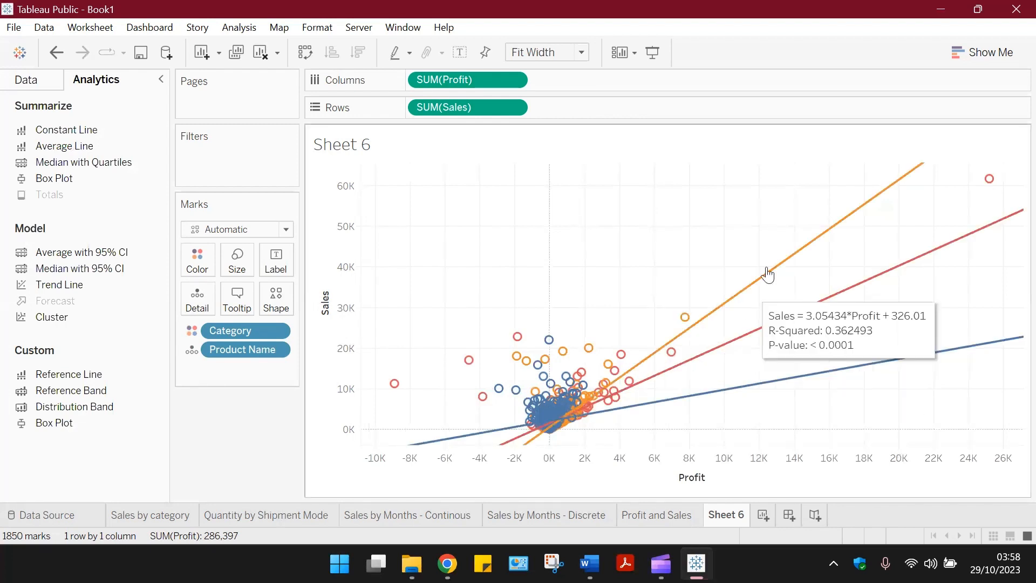
left_click(21, 81)
mouse_move(747, 296)
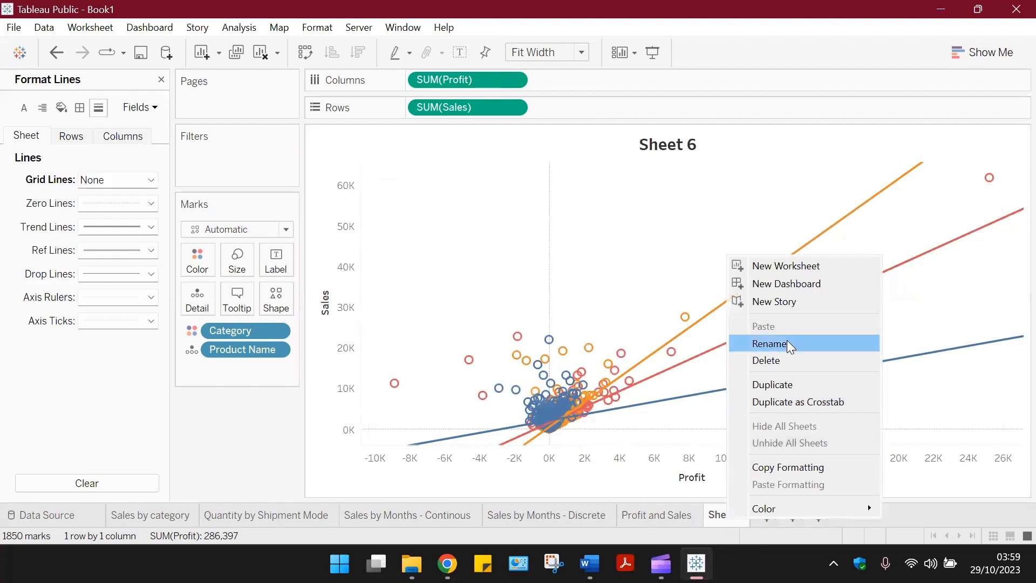
- Rename the current worksheet as Scatter Plot
left_click(786, 339)
type("Scatte")
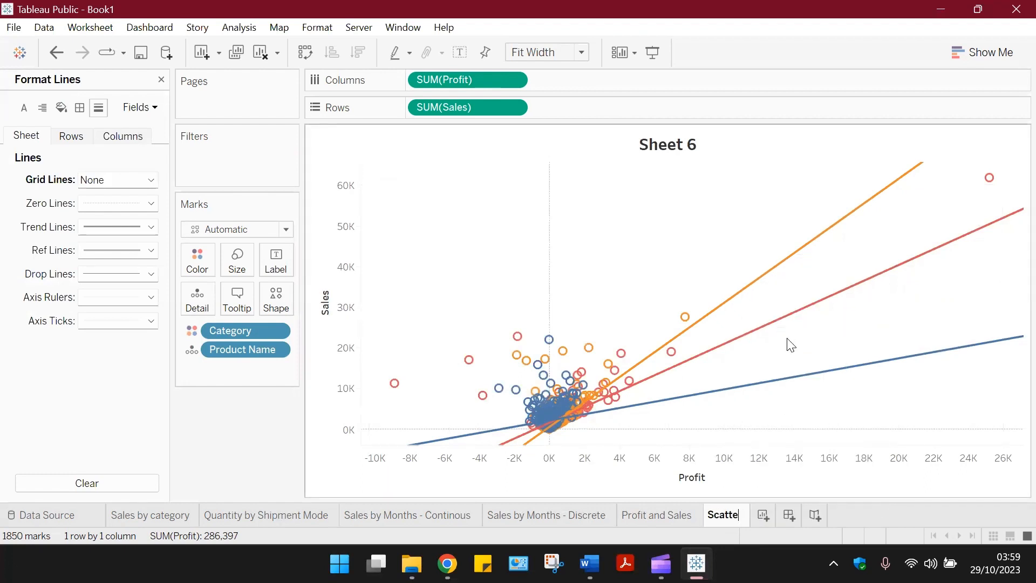
type("r Plot")
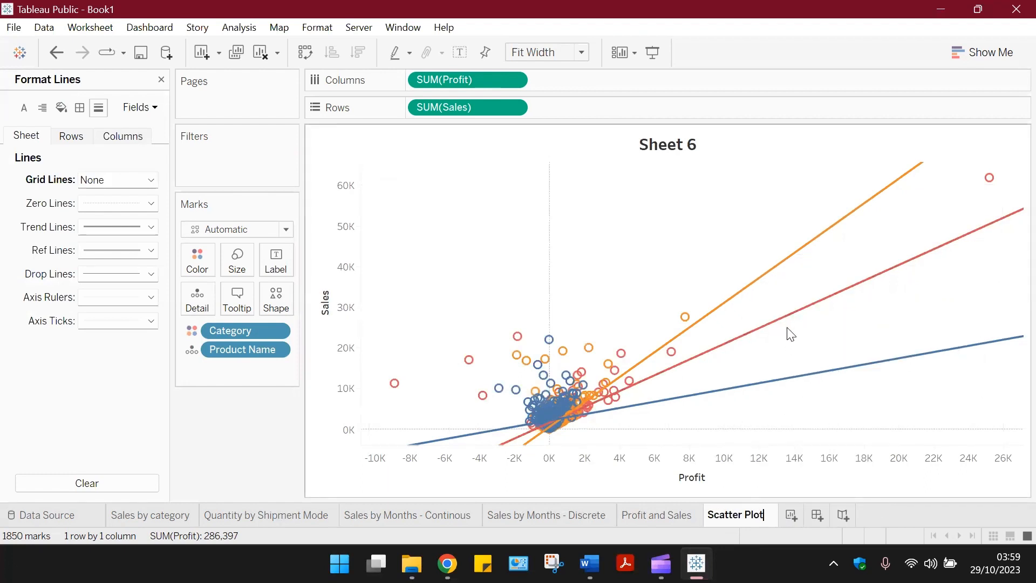
key("Return")
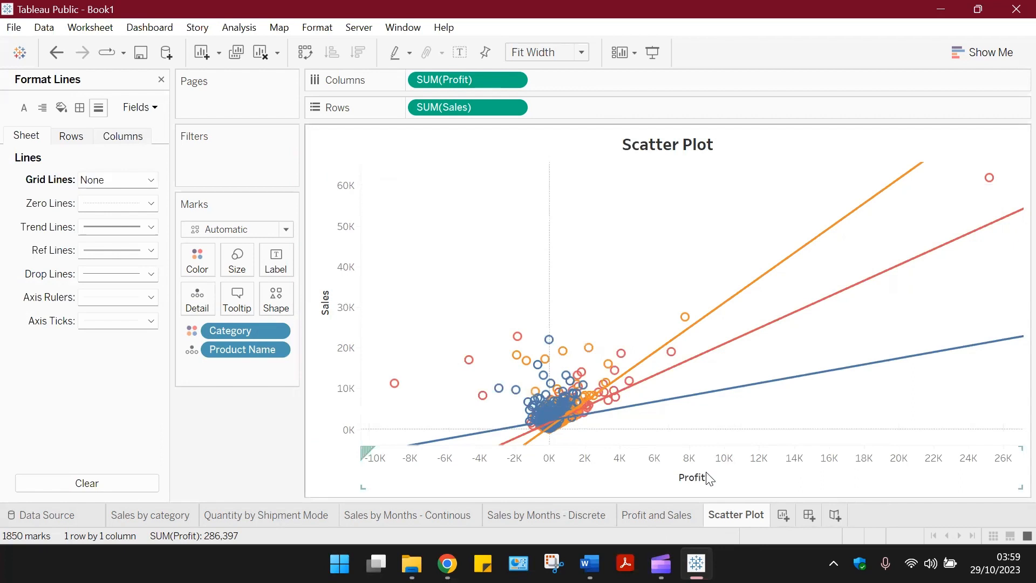
- Create a new worksheet and plot Quantity on Columns against Profit on Rows
key("ctrl+m")
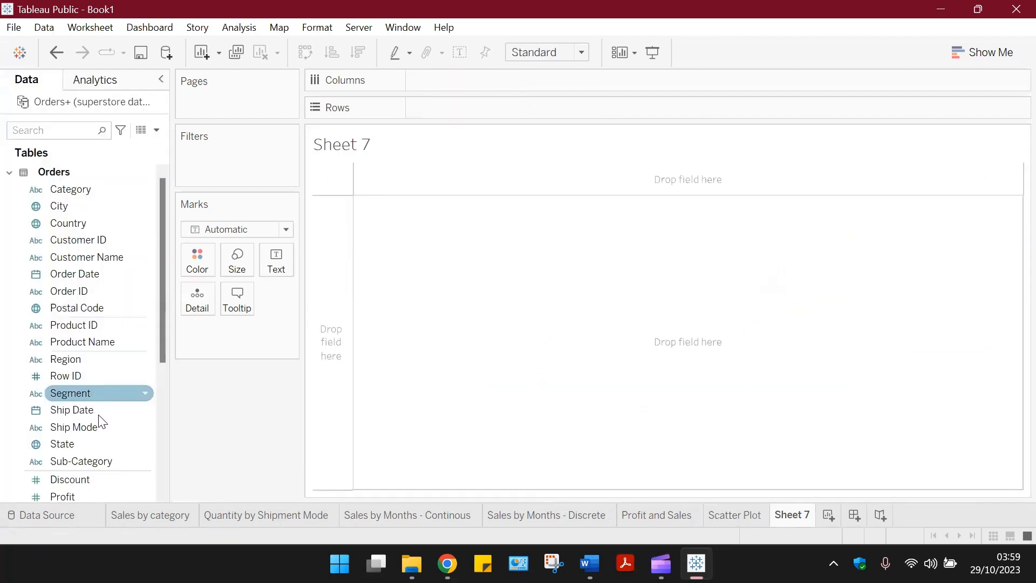
scroll(106, 424, "down", 2)
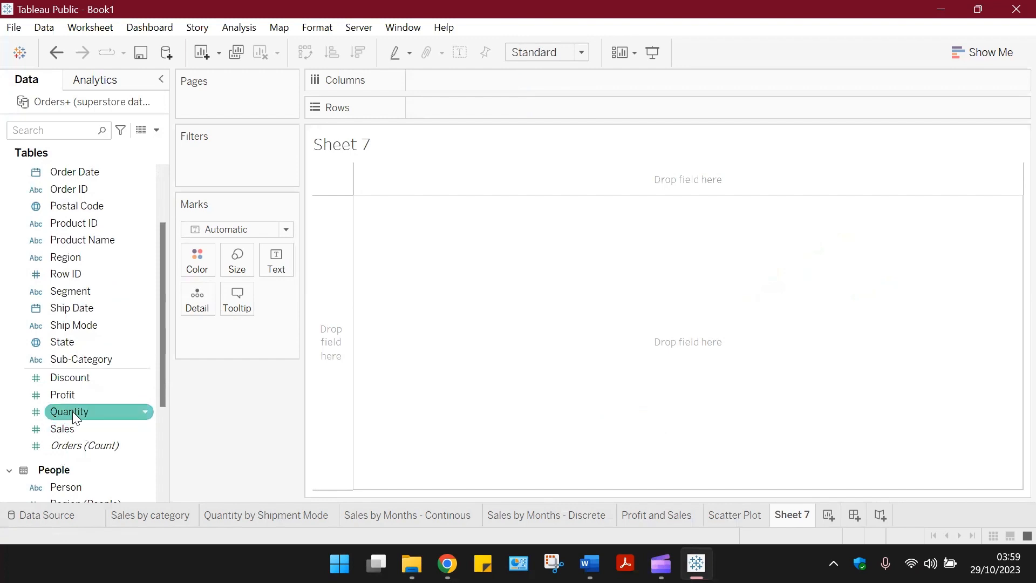
left_click_drag(63, 413, 435, 90)
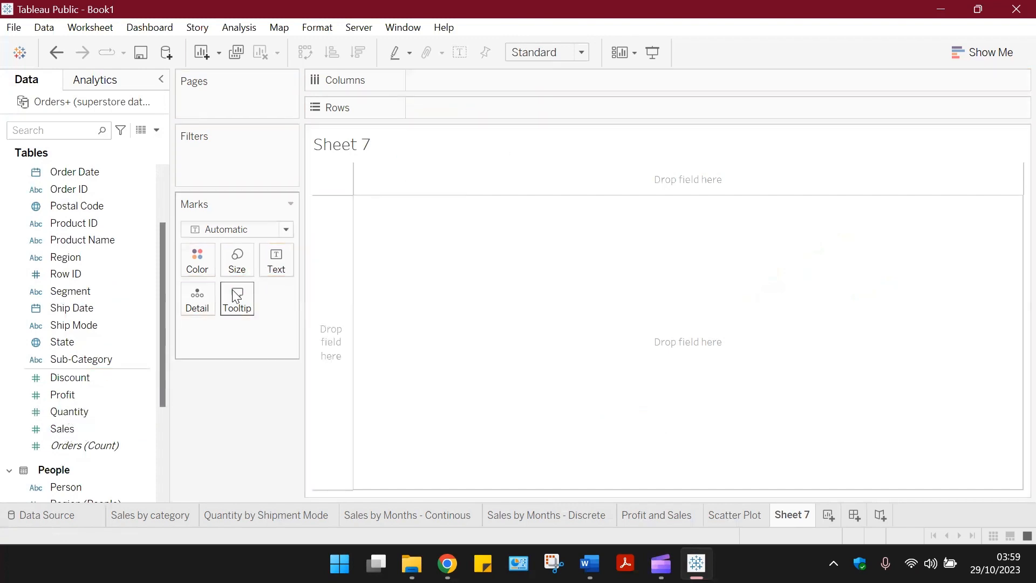
left_click_drag(62, 411, 453, 84)
left_click_drag(63, 395, 457, 112)
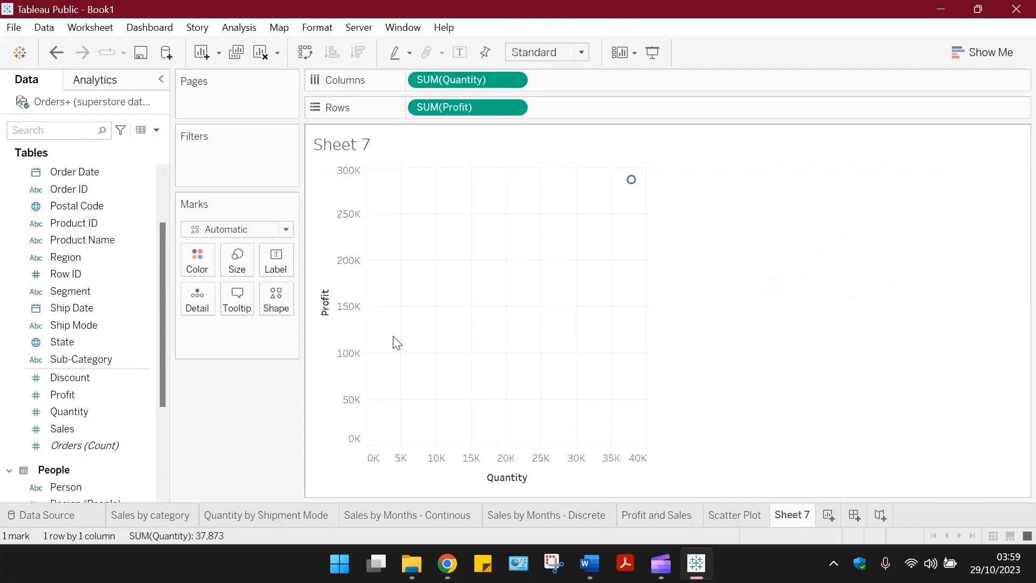
- Break the Quantity and Profit scatter plot down by City as detail
left_click(89, 189)
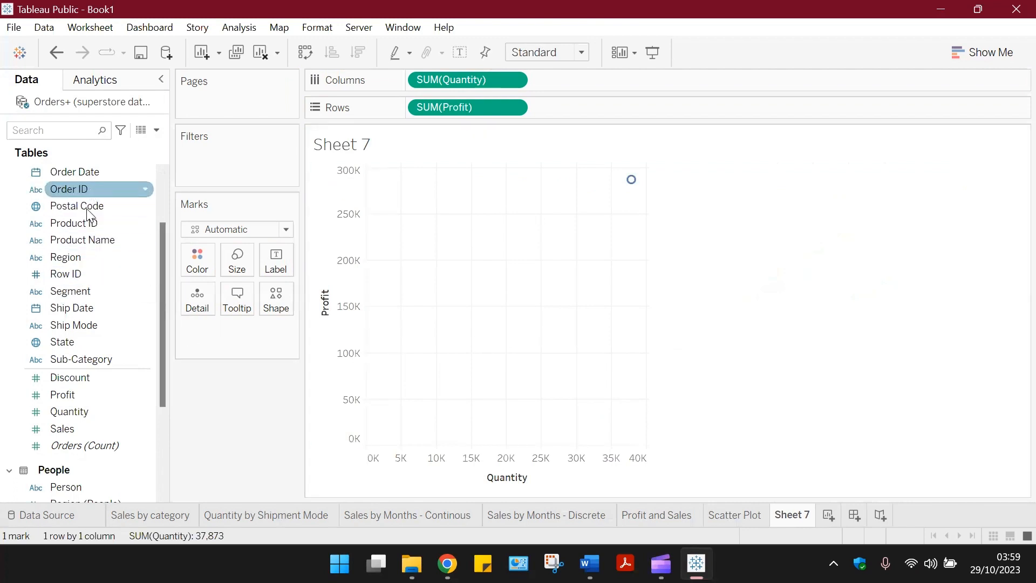
scroll(92, 337, "up", 2)
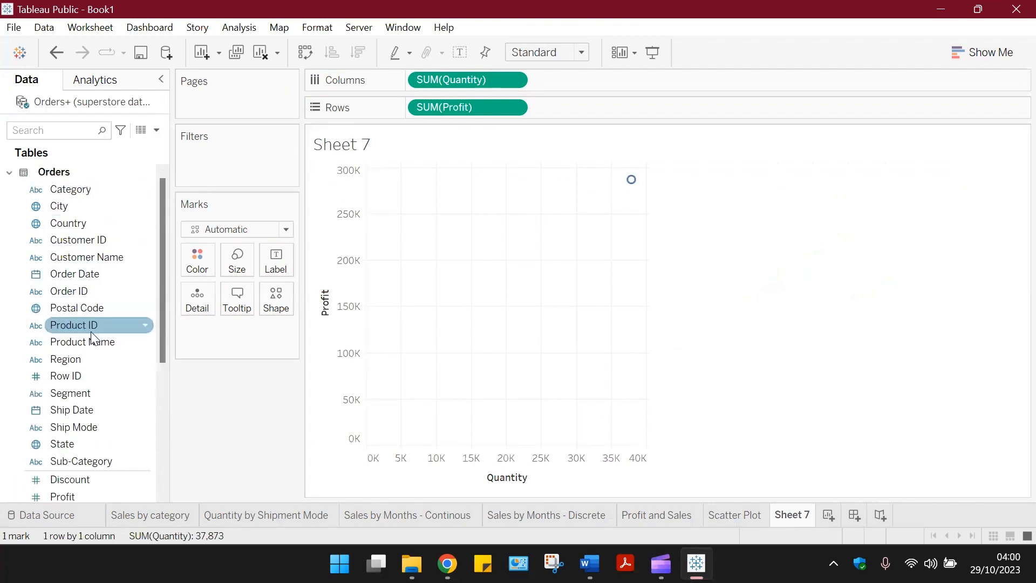
left_click_drag(112, 210, 196, 299)
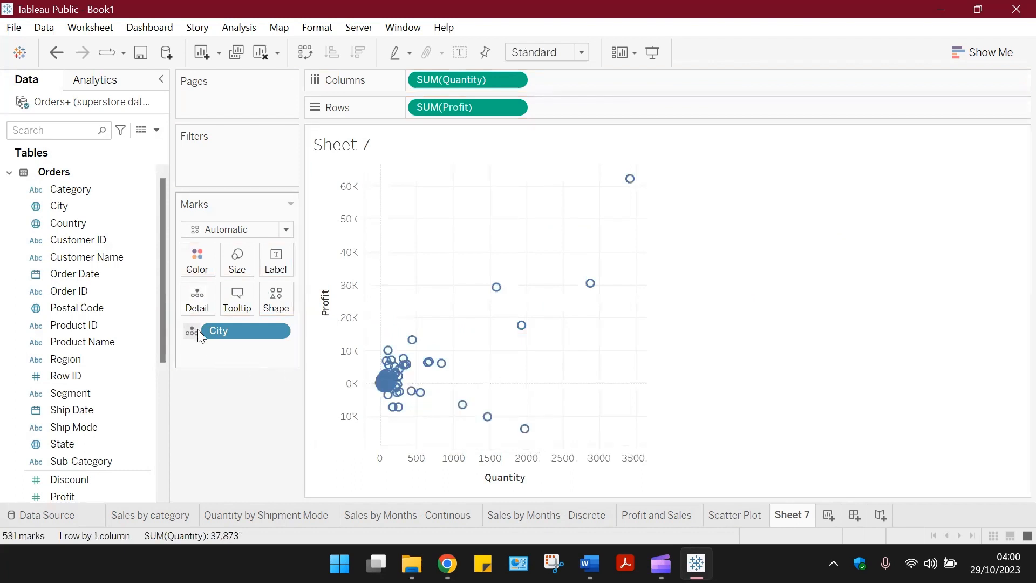
left_click(284, 230)
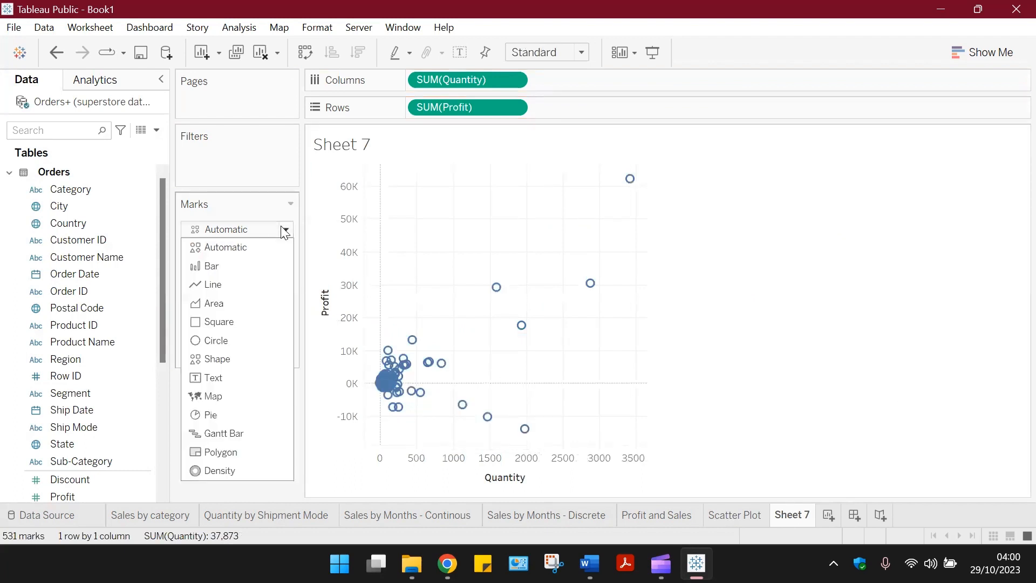
left_click(284, 229)
left_click(211, 266)
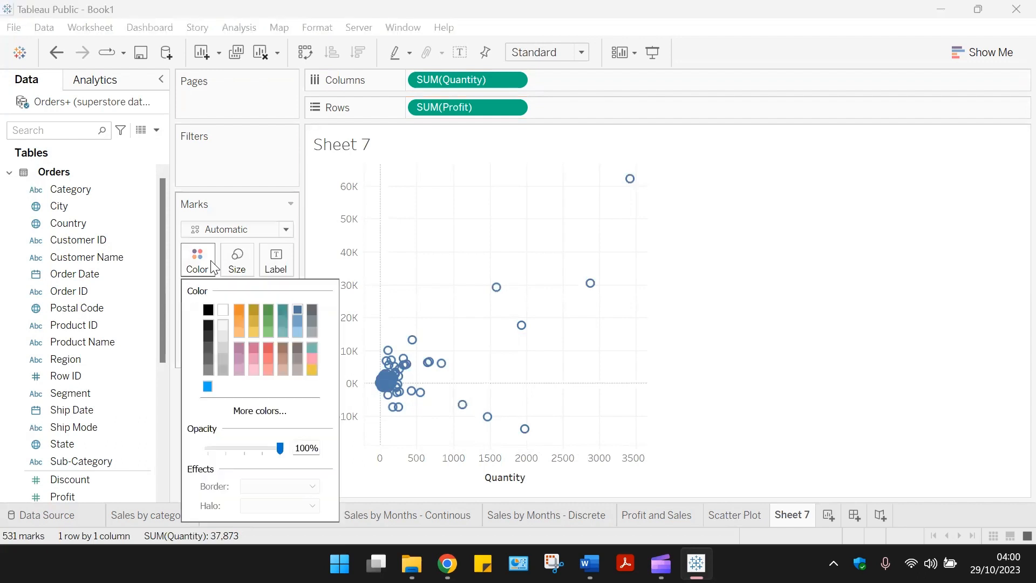
left_click(212, 266)
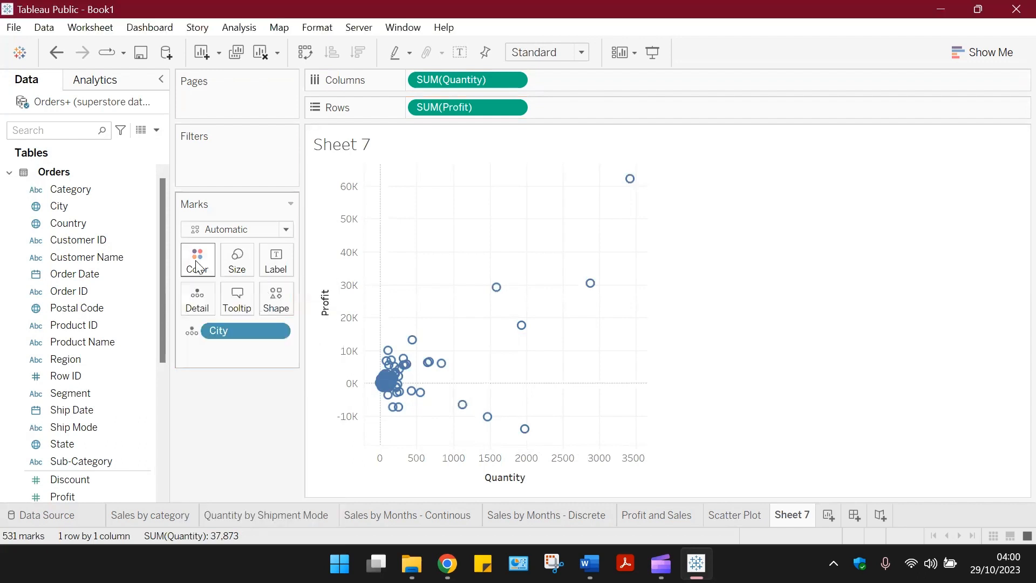
- Color the scatter plot's city marks by Region
scroll(89, 342, "down", 3)
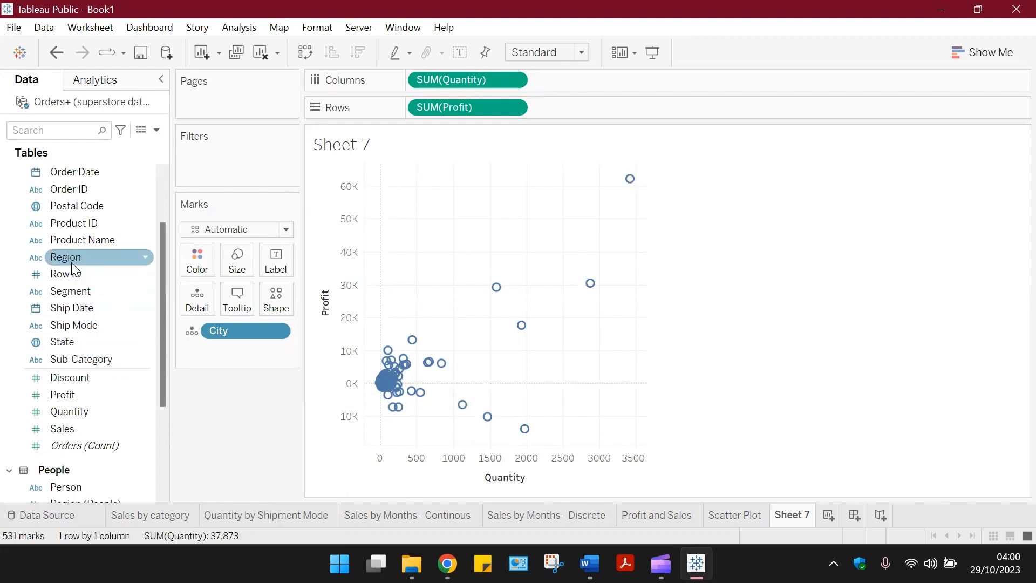
left_click_drag(74, 258, 197, 261)
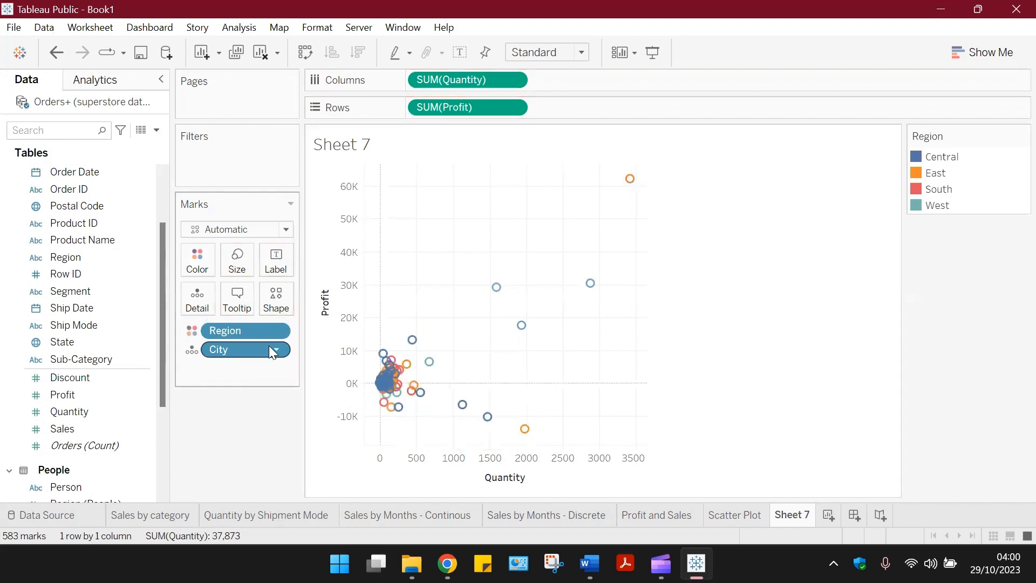
- Try a larger size for the scatter plot's marks and return them to the default size
left_click(197, 260)
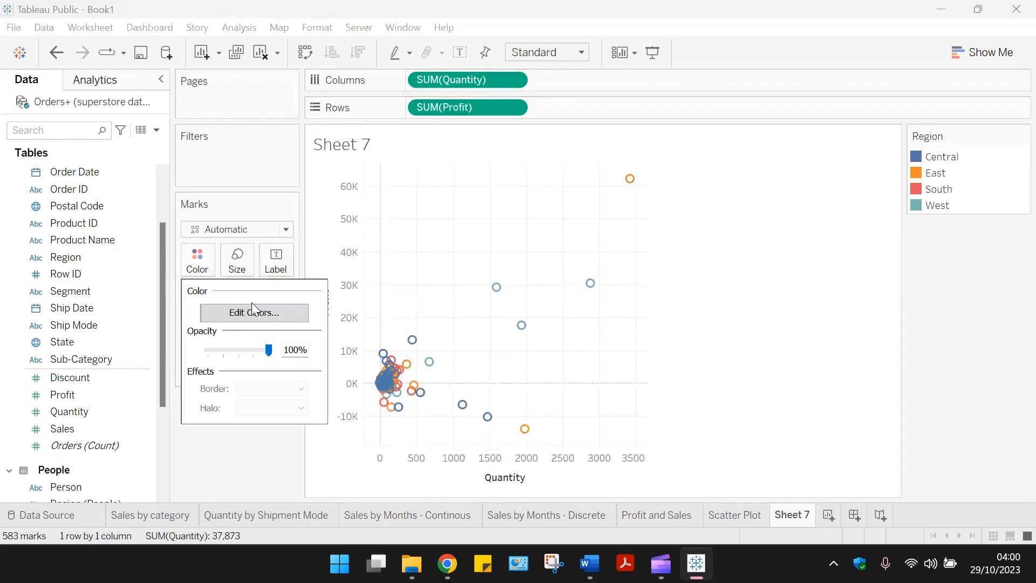
left_click(236, 267)
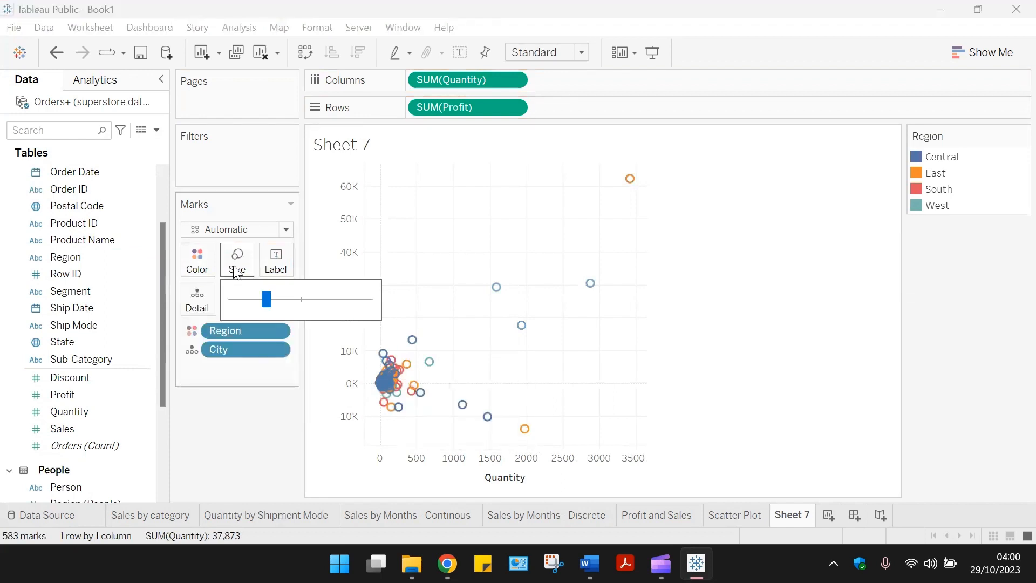
left_click(288, 299)
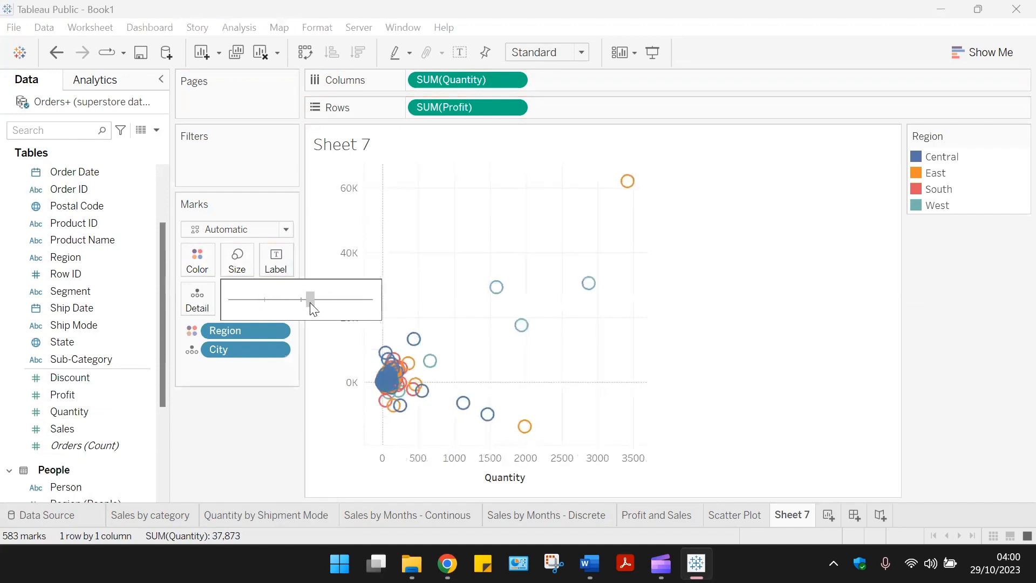
left_click_drag(310, 302, 285, 300)
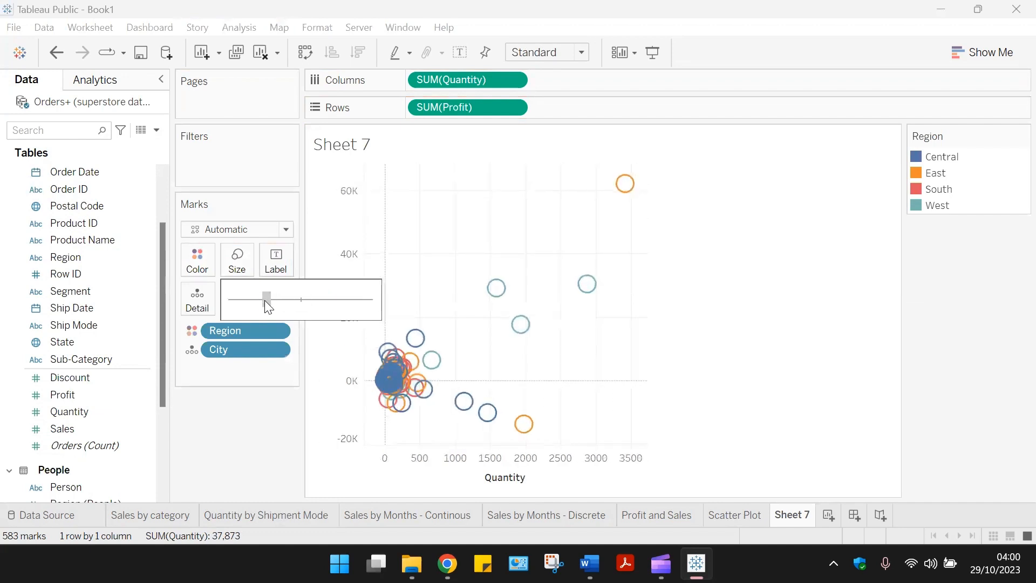
- Show the mark labels on the scatter plot and hide them again
left_click(282, 263)
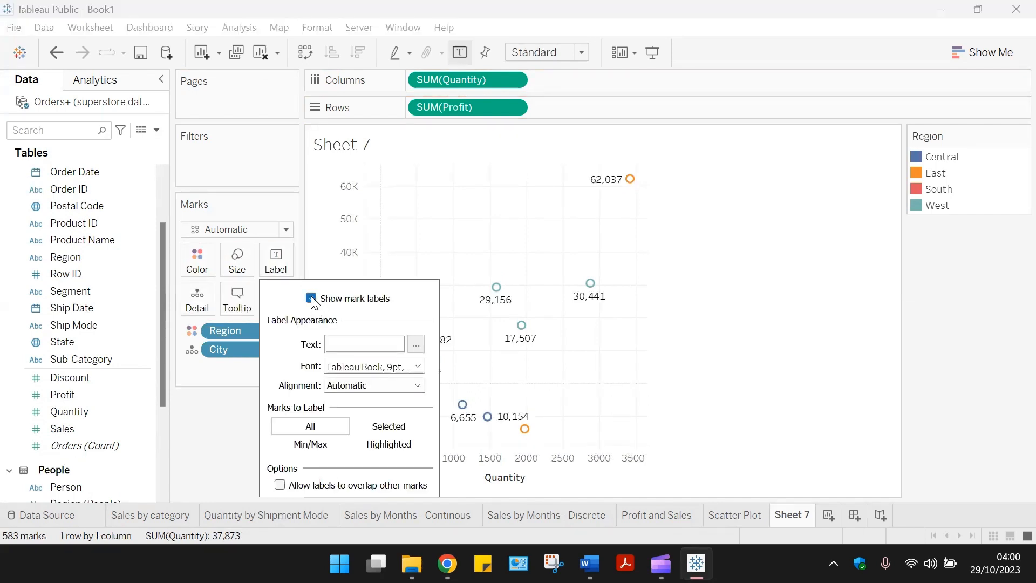
left_click(311, 298)
left_click(216, 411)
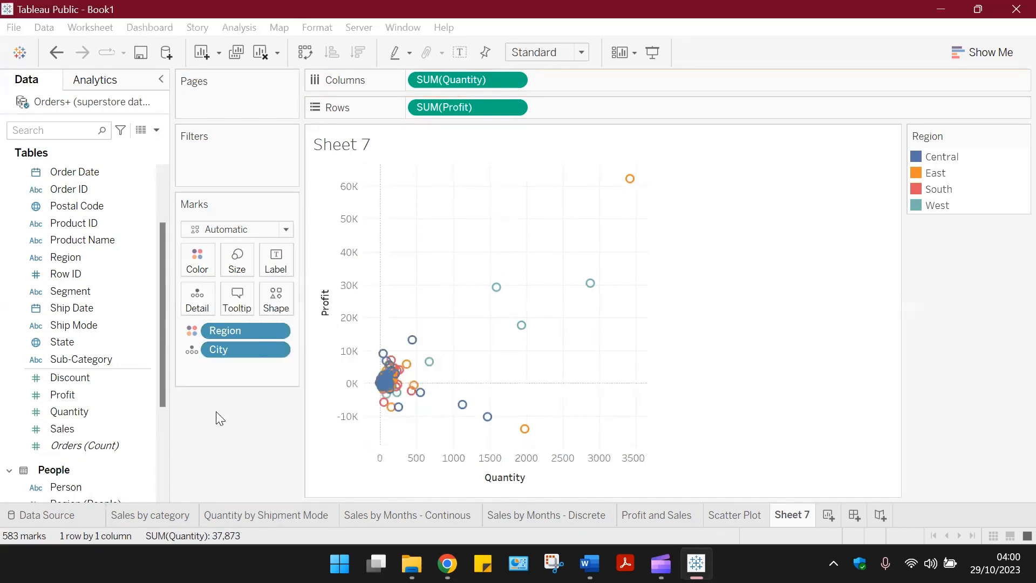
- Change the shape of the scatter plot's marks to a hollow downward-pointing triangle
left_click(274, 294)
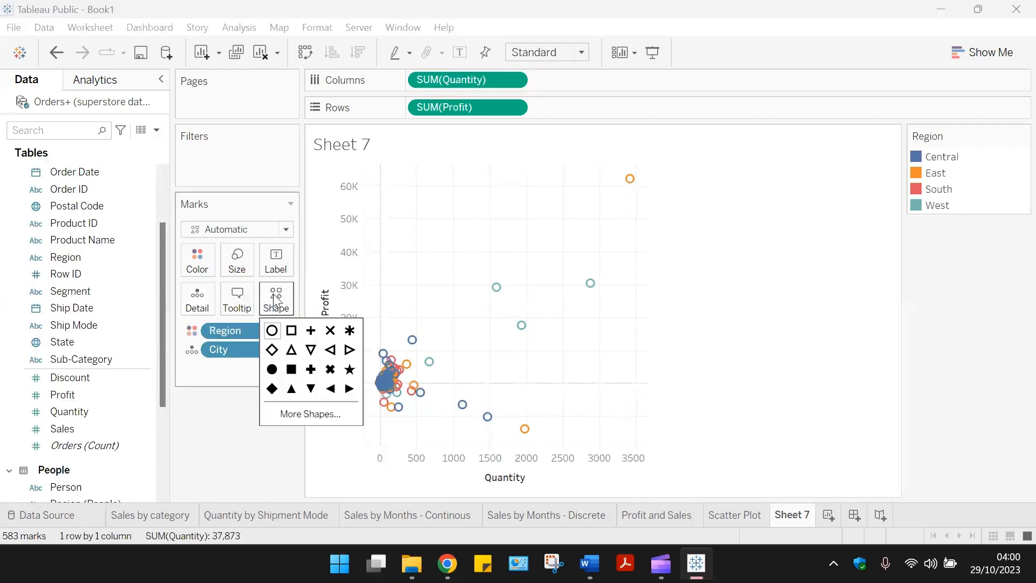
left_click(310, 350)
left_click(210, 396)
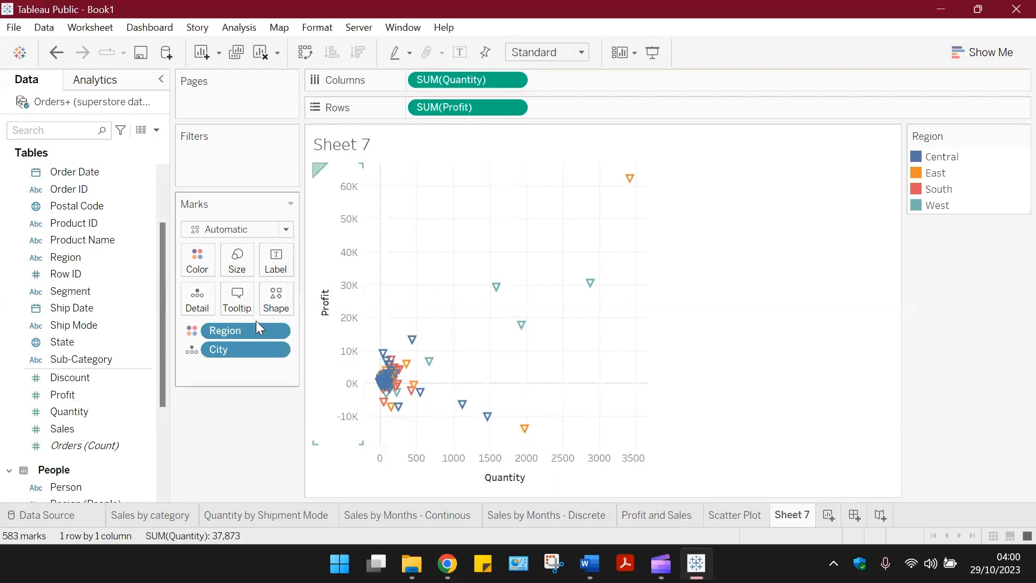
- Assign the Default shape palette to the marks, choose the hollow circle, and preview the Filled palette
left_click(274, 297)
left_click(295, 410)
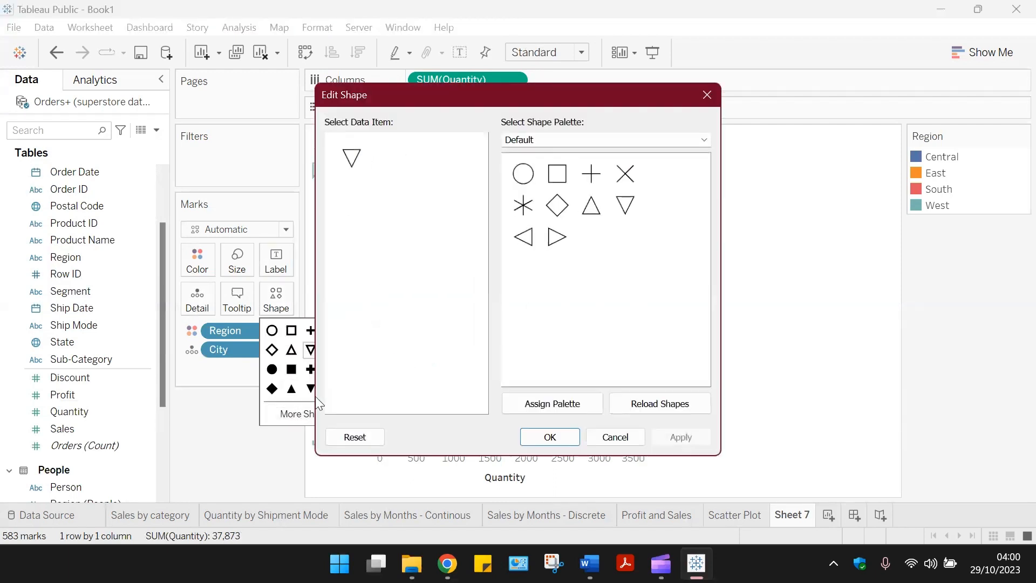
left_click(561, 139)
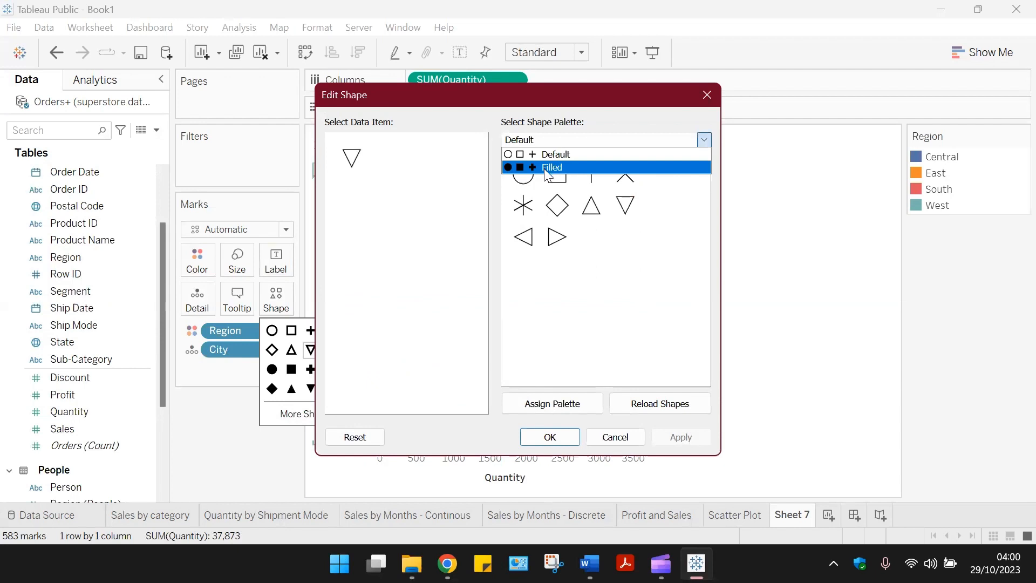
left_click(561, 400)
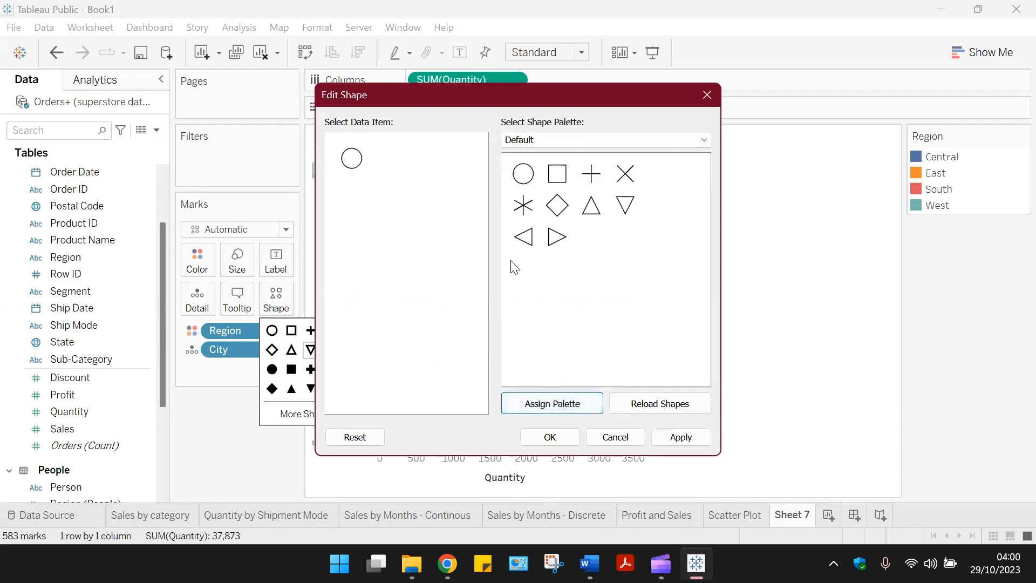
left_click(558, 173)
left_click(526, 180)
left_click(620, 140)
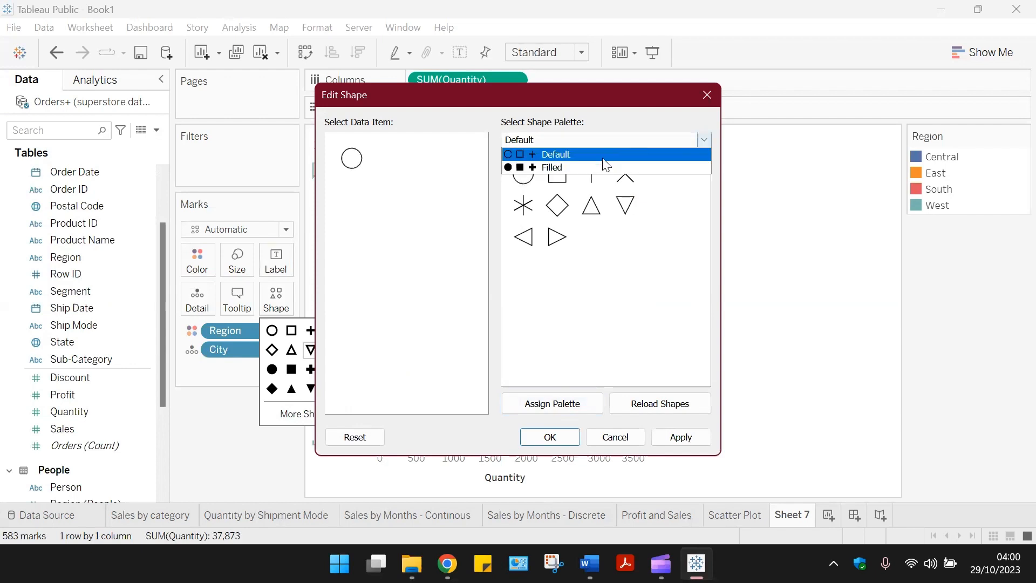
left_click(568, 167)
left_click(562, 435)
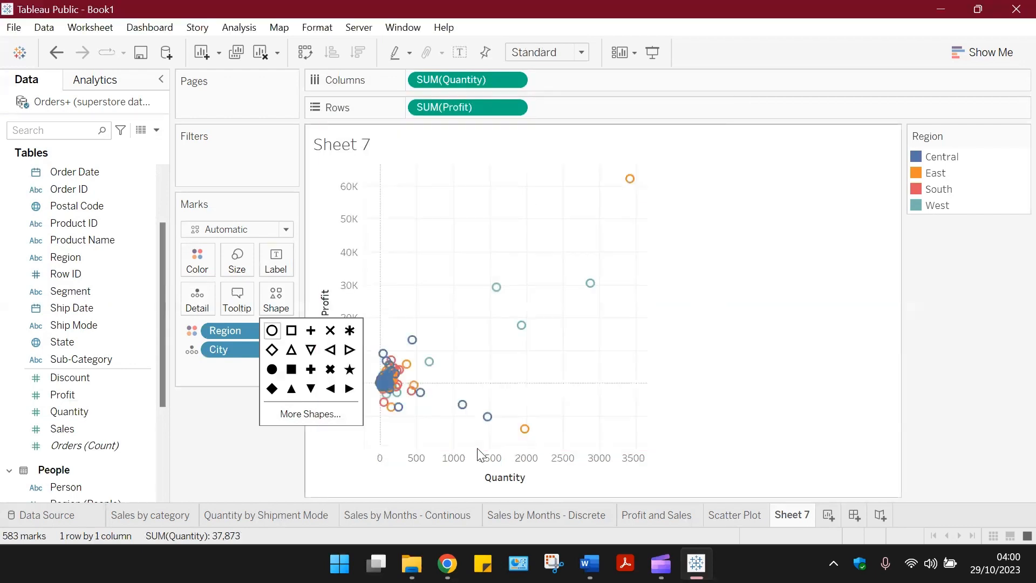
left_click(241, 431)
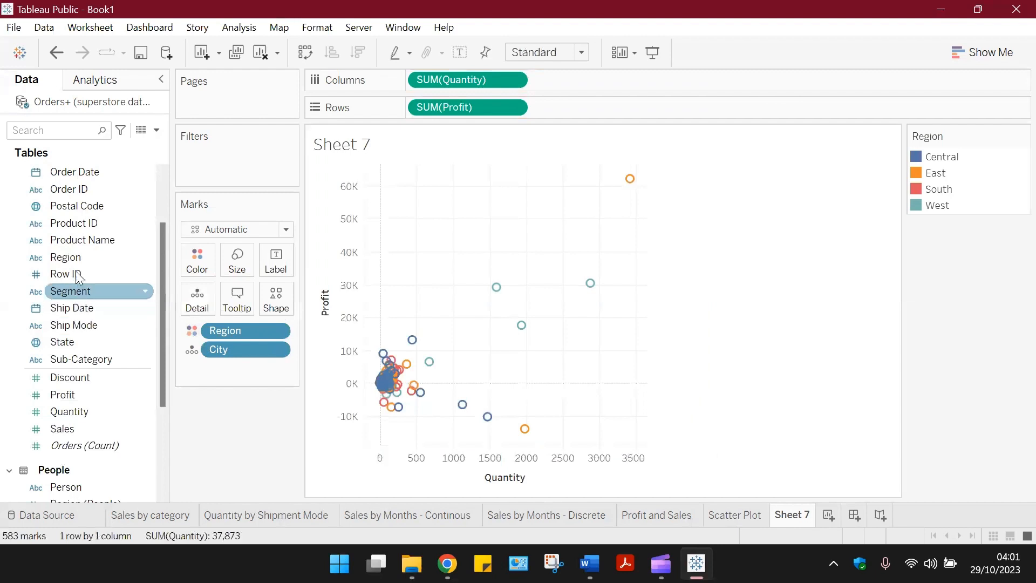
- Assign Region to the shape of the marks, and change the mark type to Circle
left_click_drag(94, 270, 266, 295)
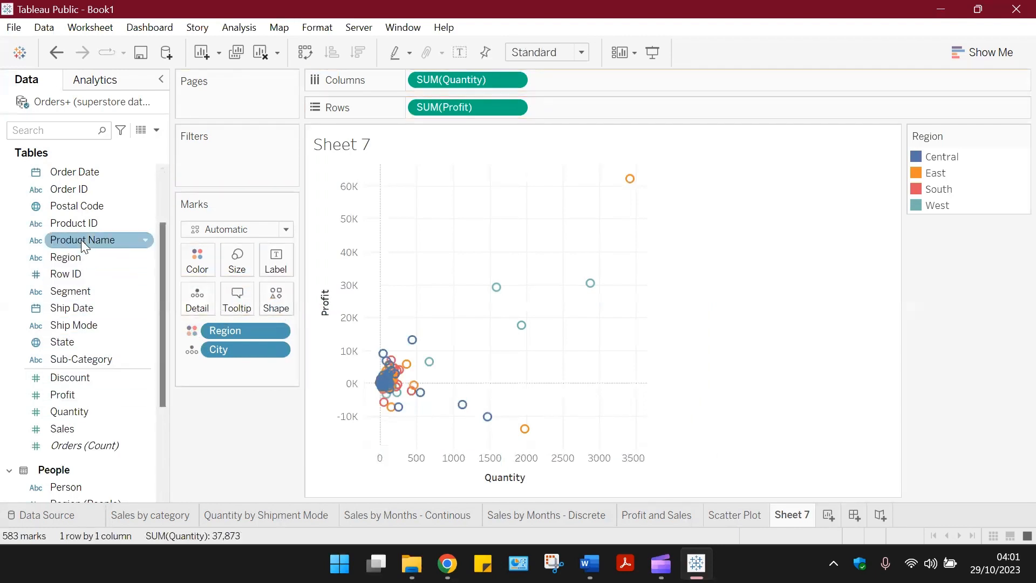
left_click_drag(75, 257, 275, 300)
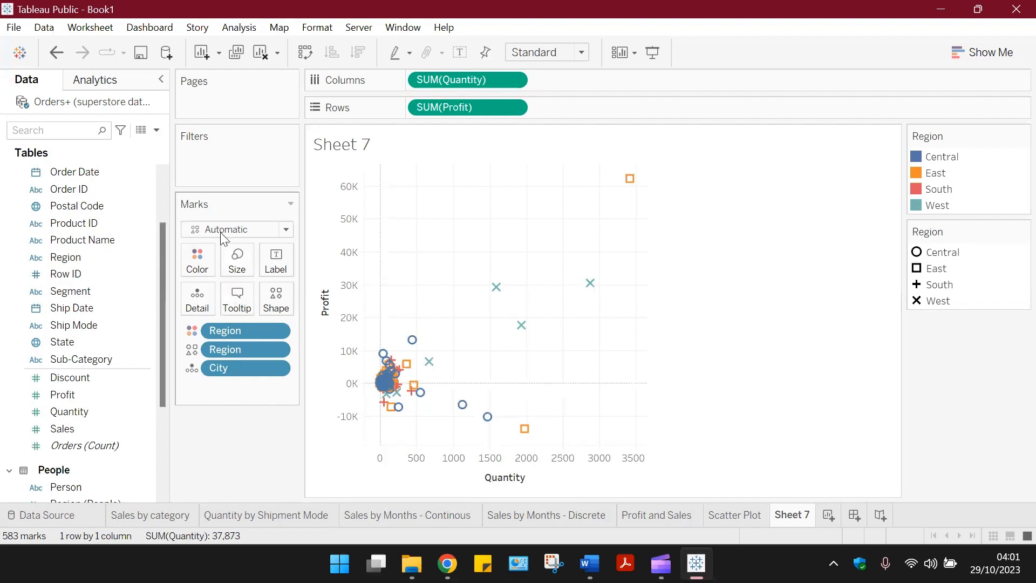
left_click(233, 229)
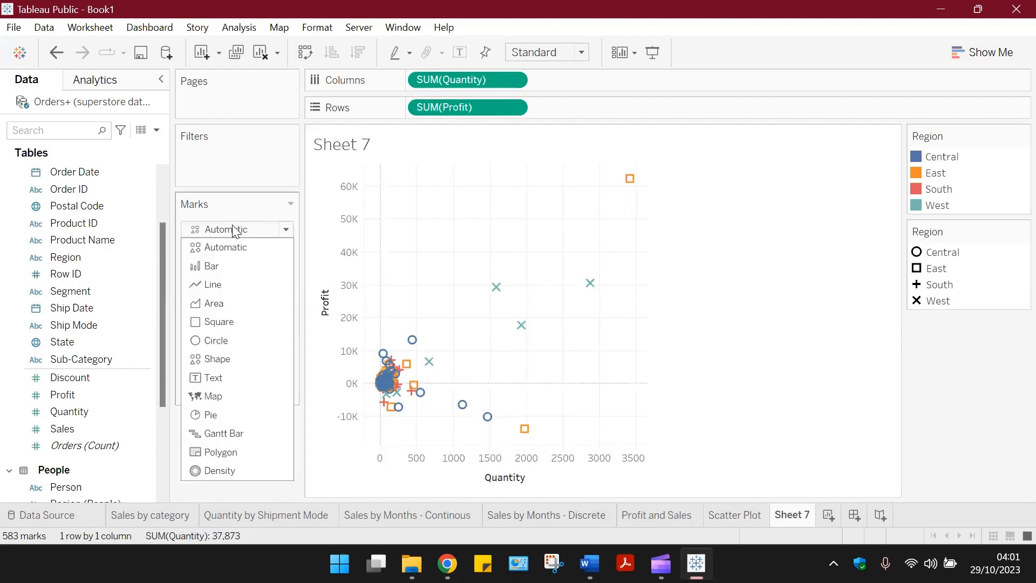
left_click(218, 340)
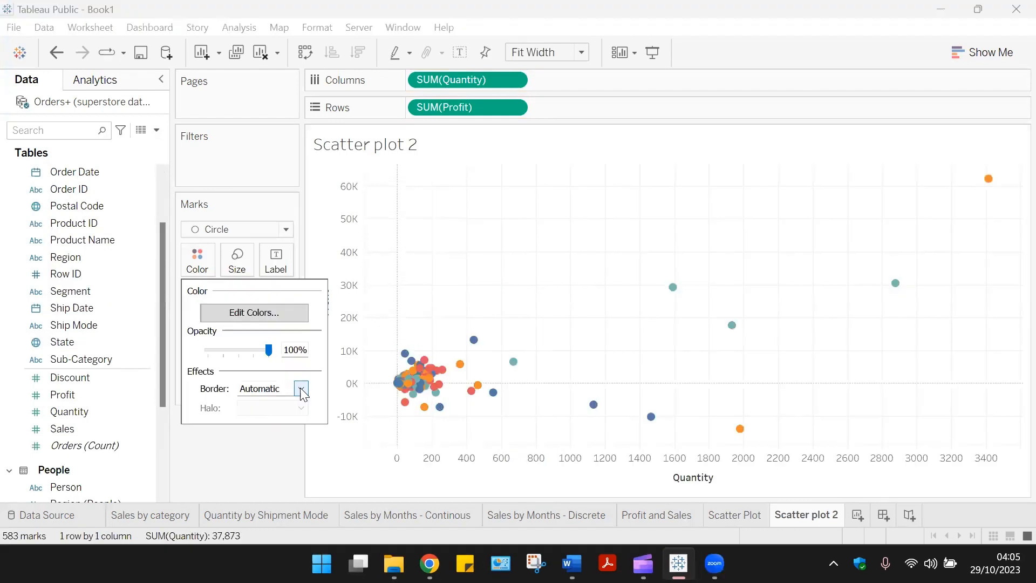
- Give the circle marks a light purple border color
left_click(300, 388)
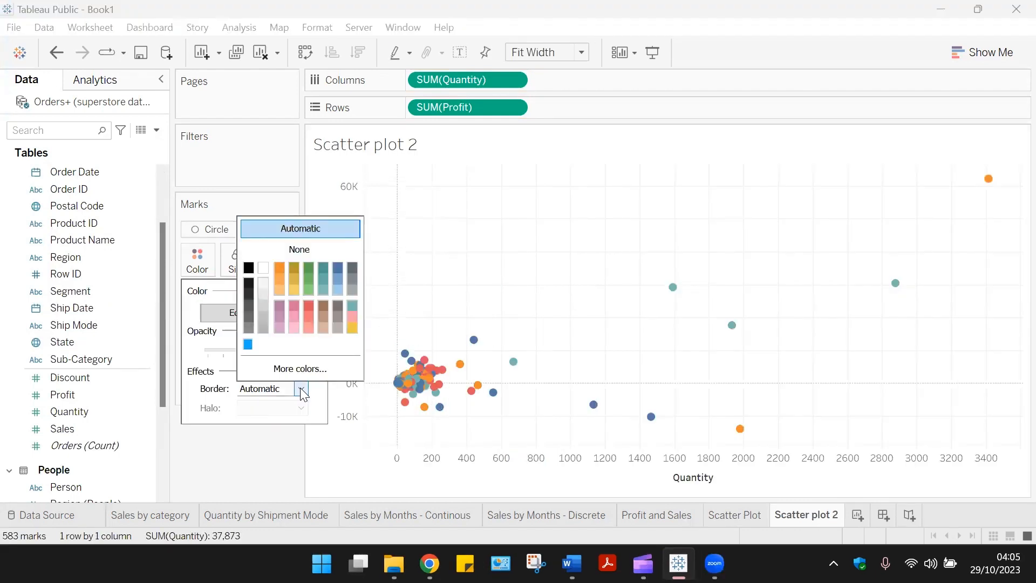
left_click(264, 308)
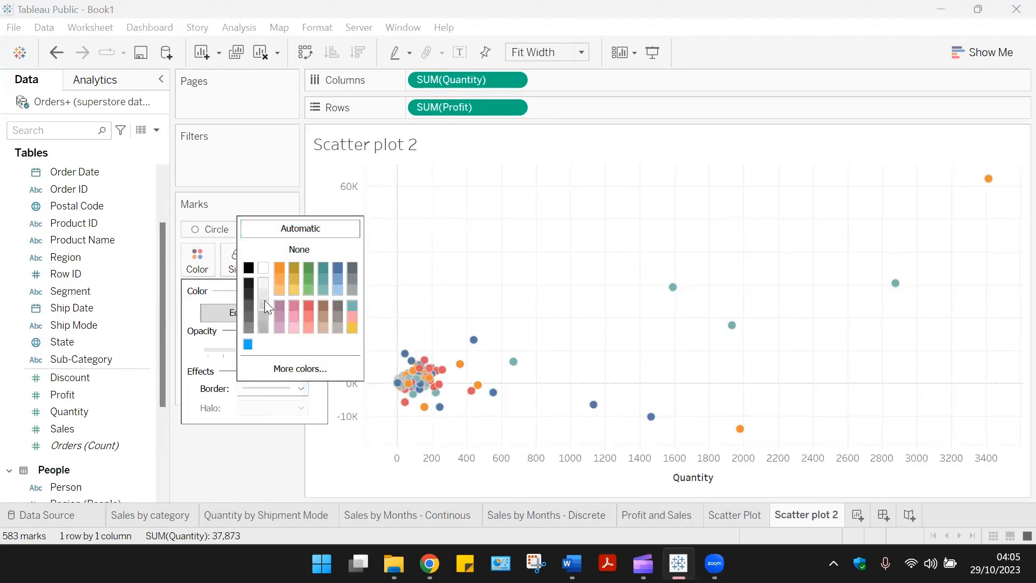
left_click(278, 313)
left_click(230, 274)
- Try a larger size for the circle marks and bring it back to the default
left_click(237, 262)
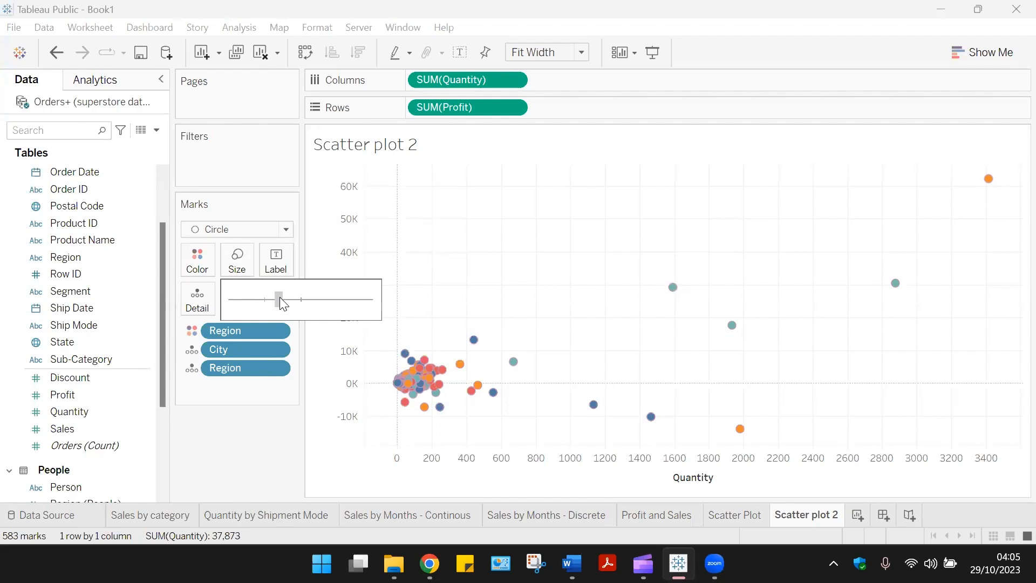
left_click_drag(280, 299, 257, 300)
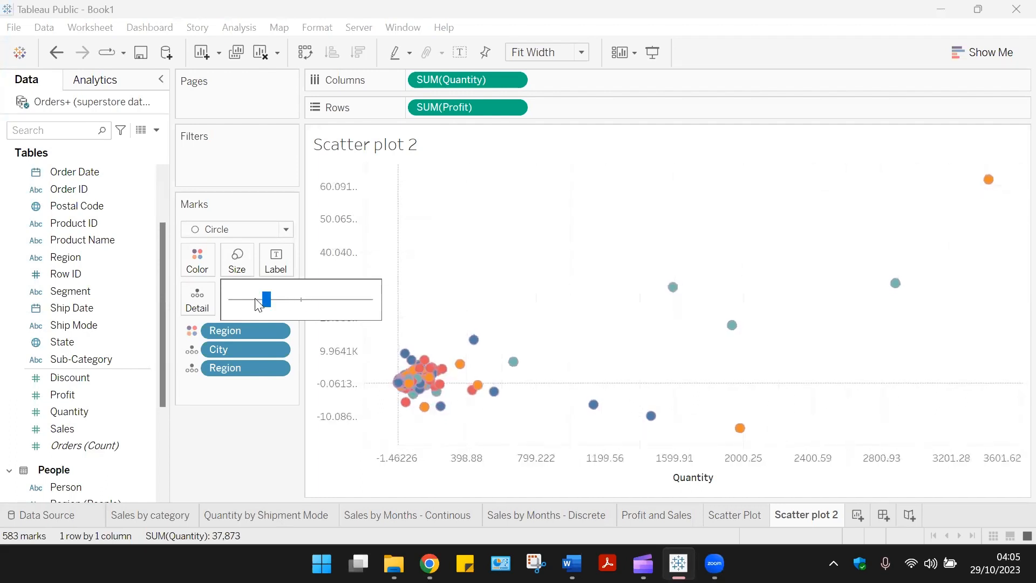
left_click(248, 380)
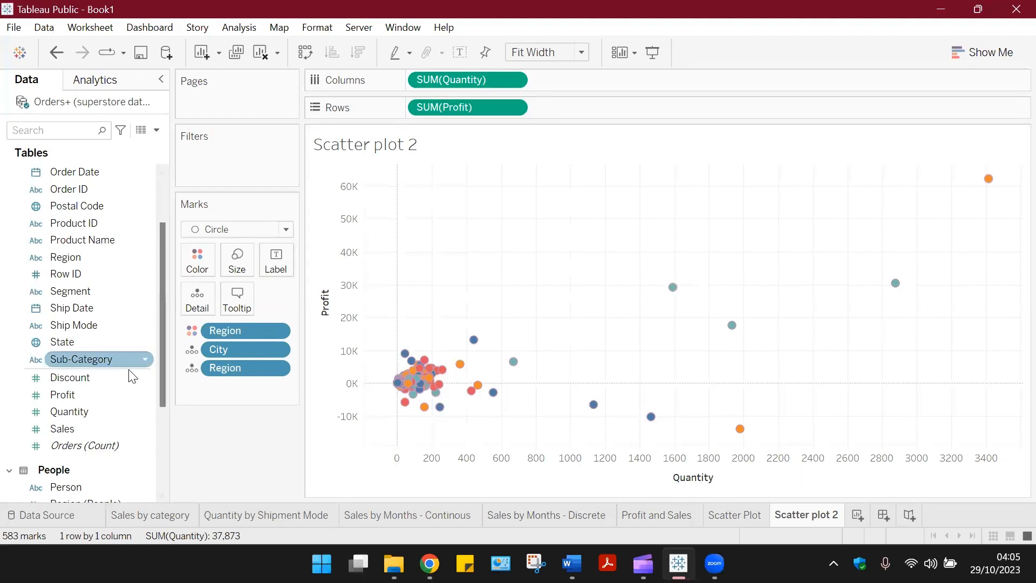
- Size the circle marks in Scatter plot 2 by Profit
left_click_drag(73, 399, 235, 264)
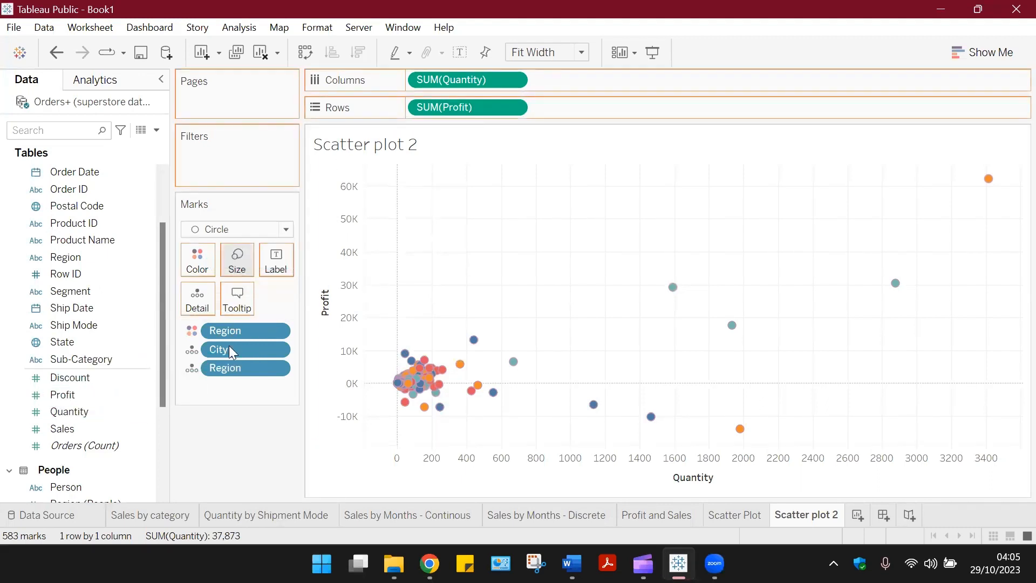